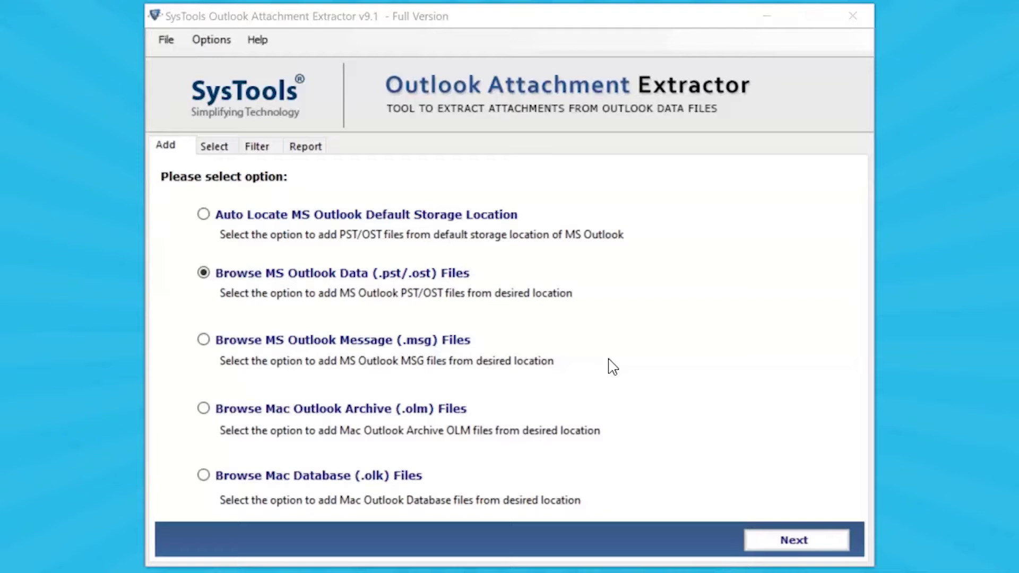
- Try each source option (auto-locate, PST/OST, MSG, OLM, OLK), then choose Outlook message (.msg) files and continue
click(204, 215)
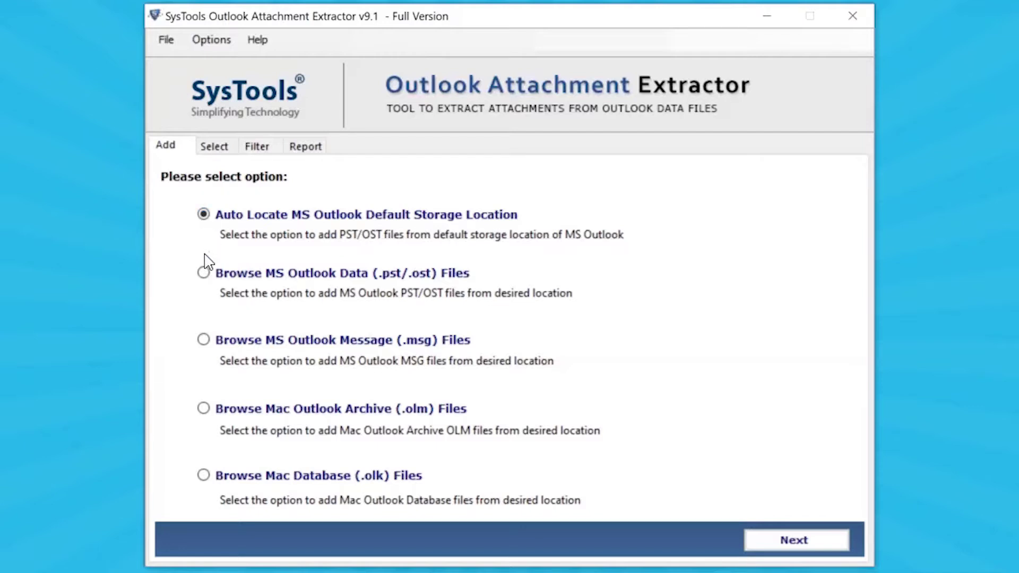
click(204, 273)
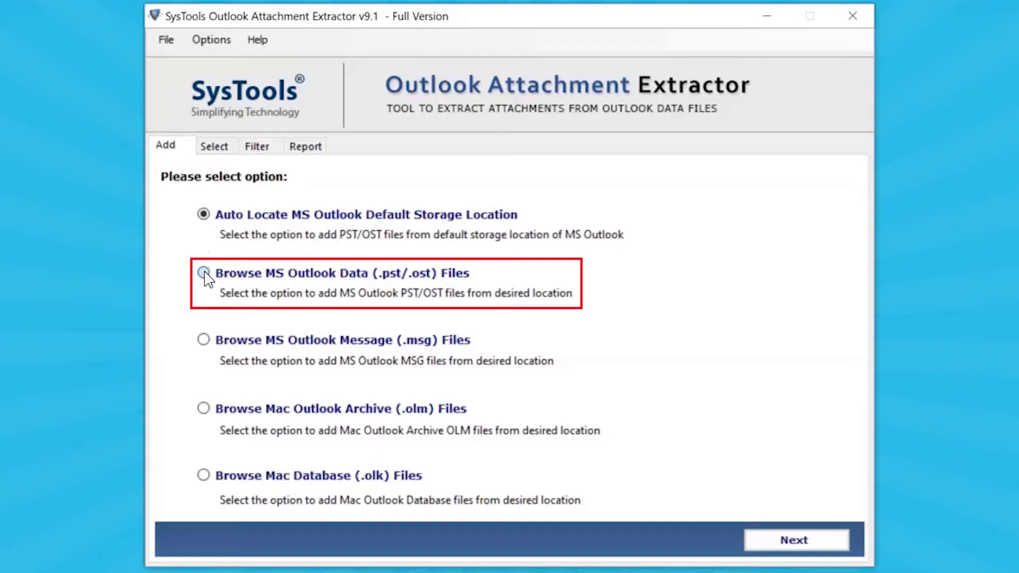
click(204, 273)
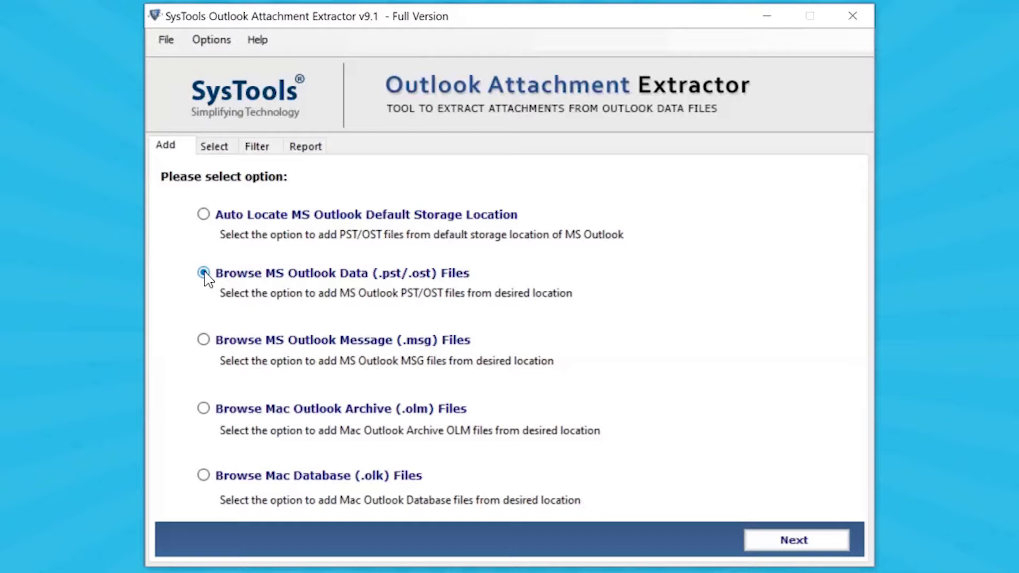
click(204, 340)
click(204, 409)
click(204, 476)
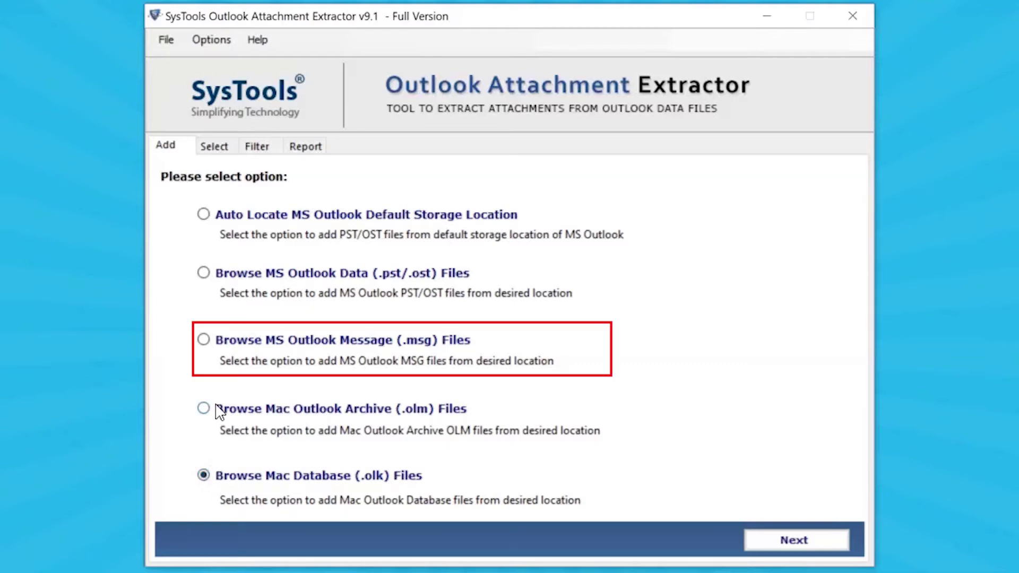
click(205, 341)
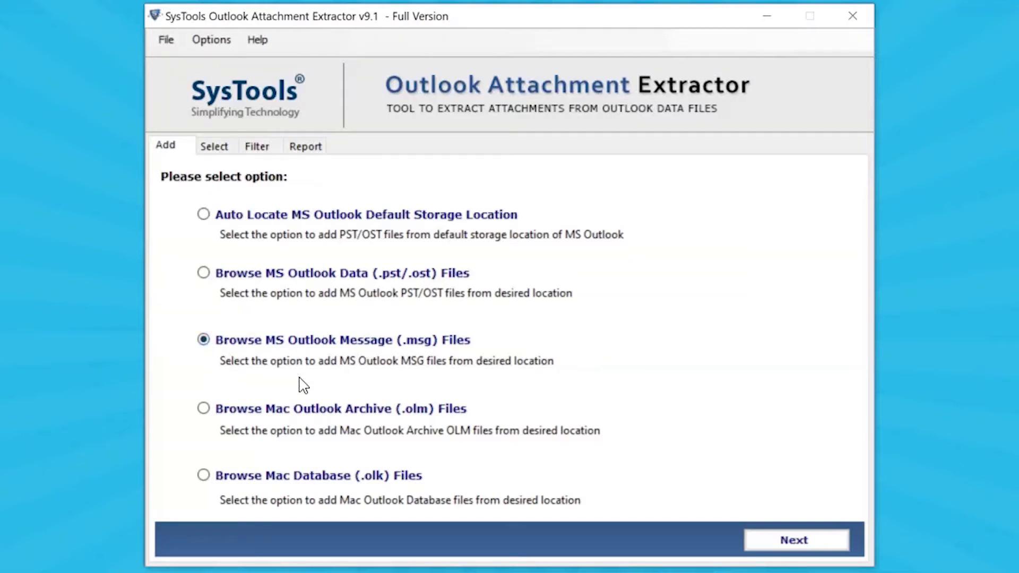
click(797, 549)
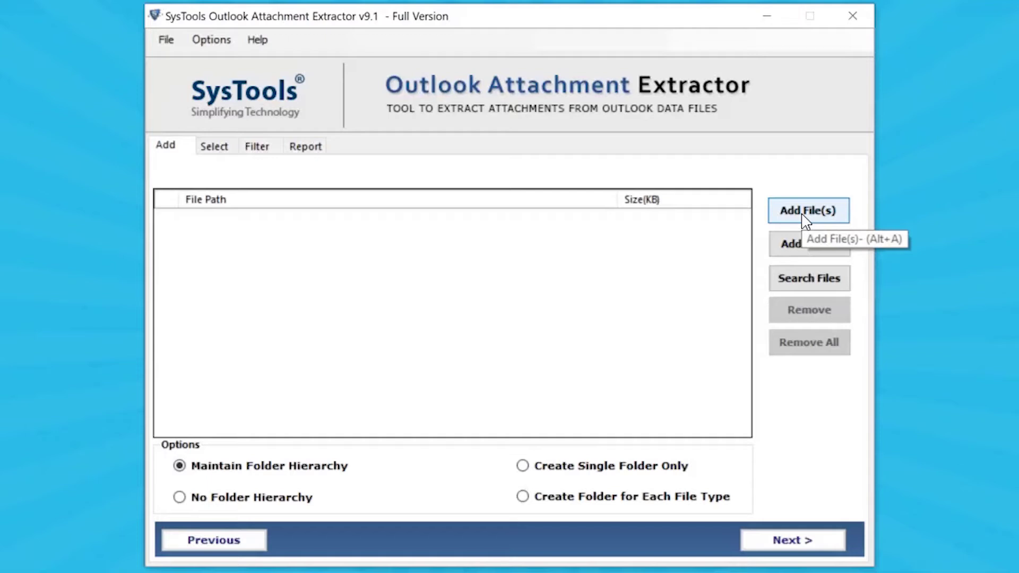
- Add the Desktop's MSG Files folder to the source file list
click(805, 249)
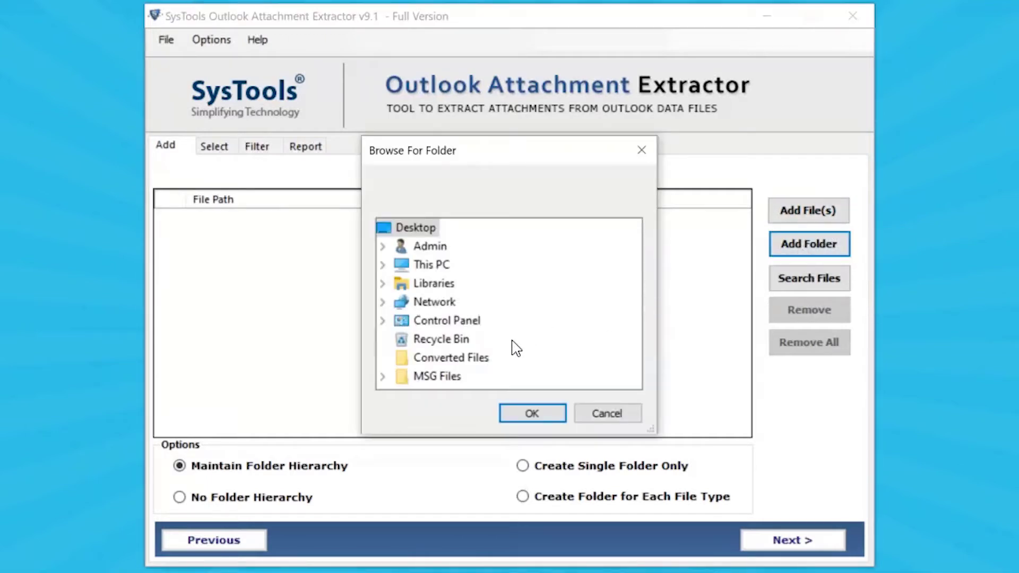
click(428, 377)
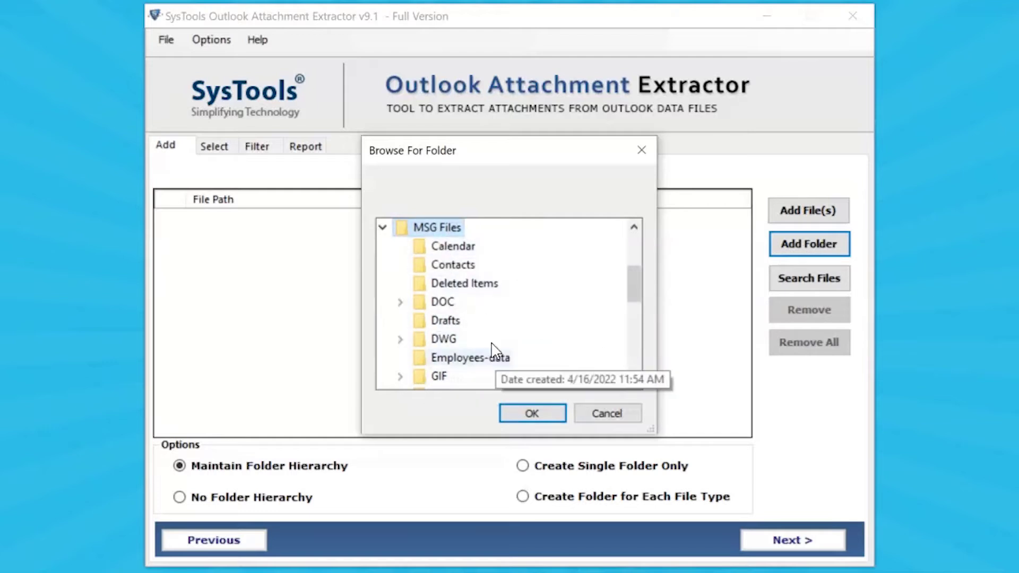
click(530, 413)
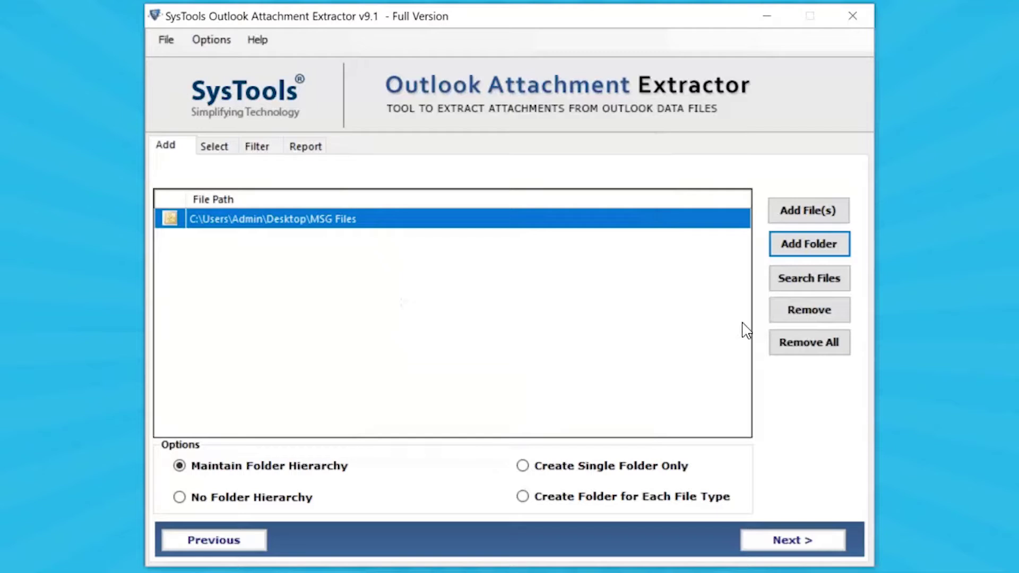
- Search drive C:\ with subfolders for .msg files and add all found files to the list
click(820, 284)
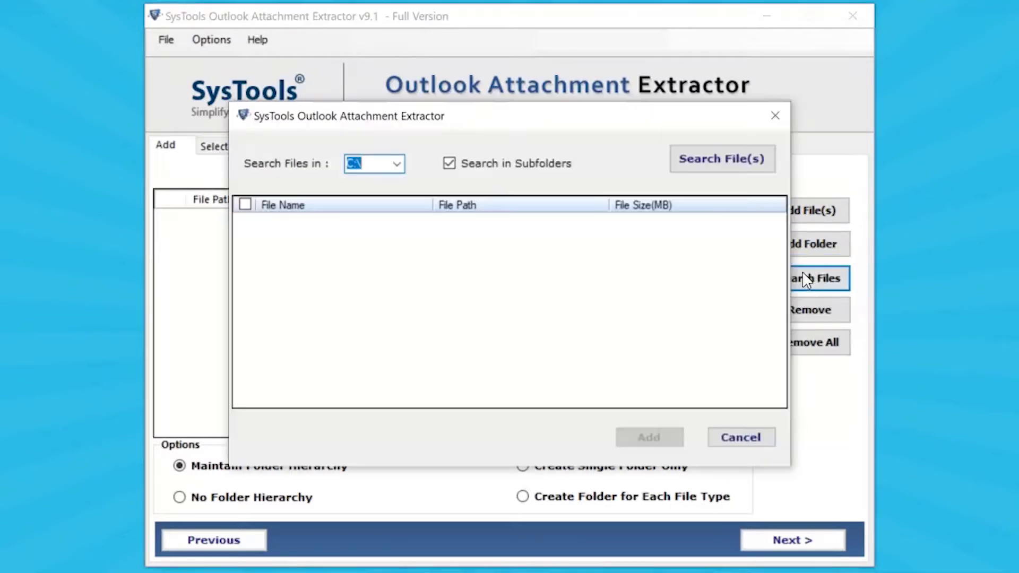
click(403, 165)
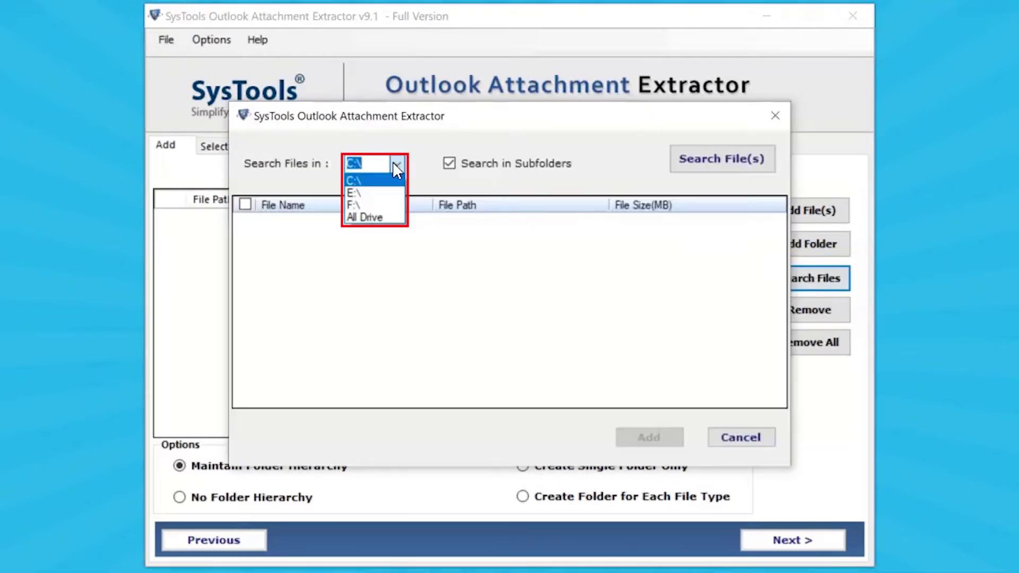
click(393, 161)
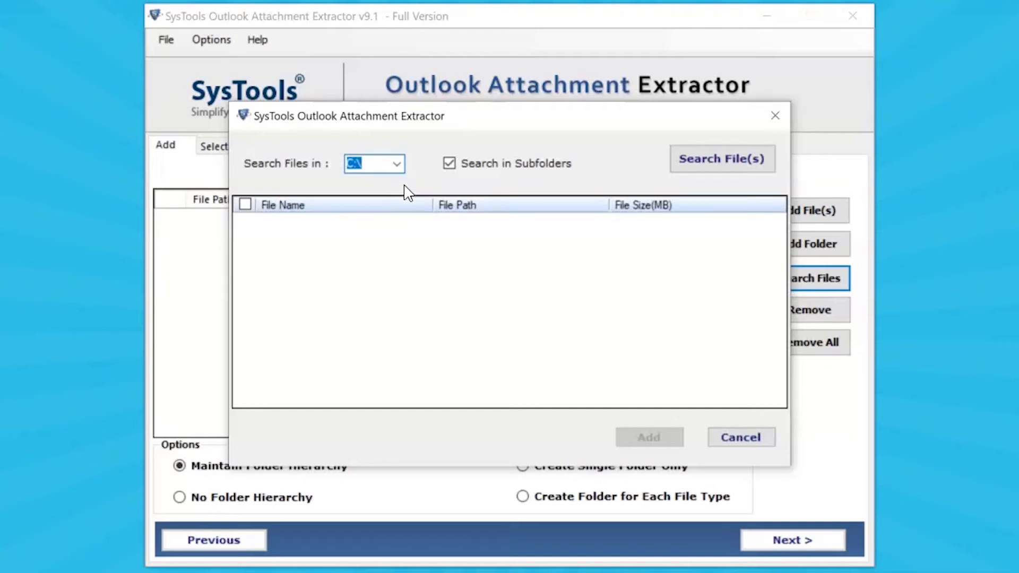
click(702, 162)
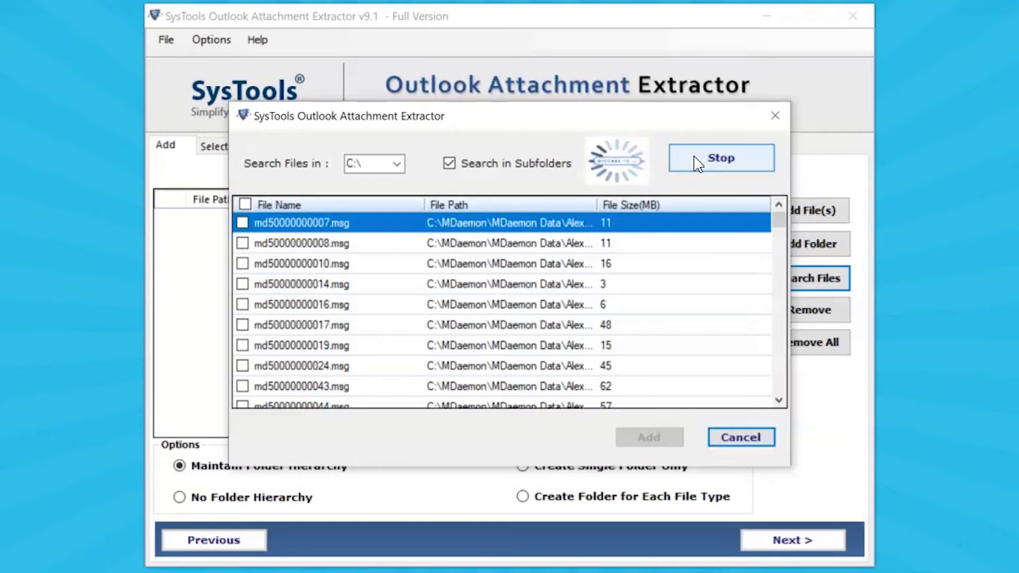
click(698, 164)
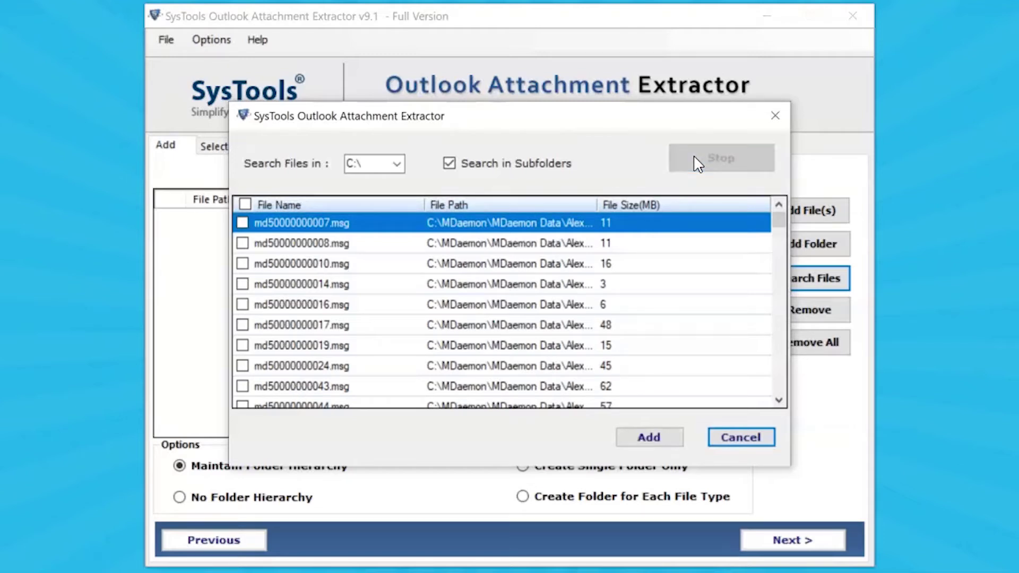
click(245, 205)
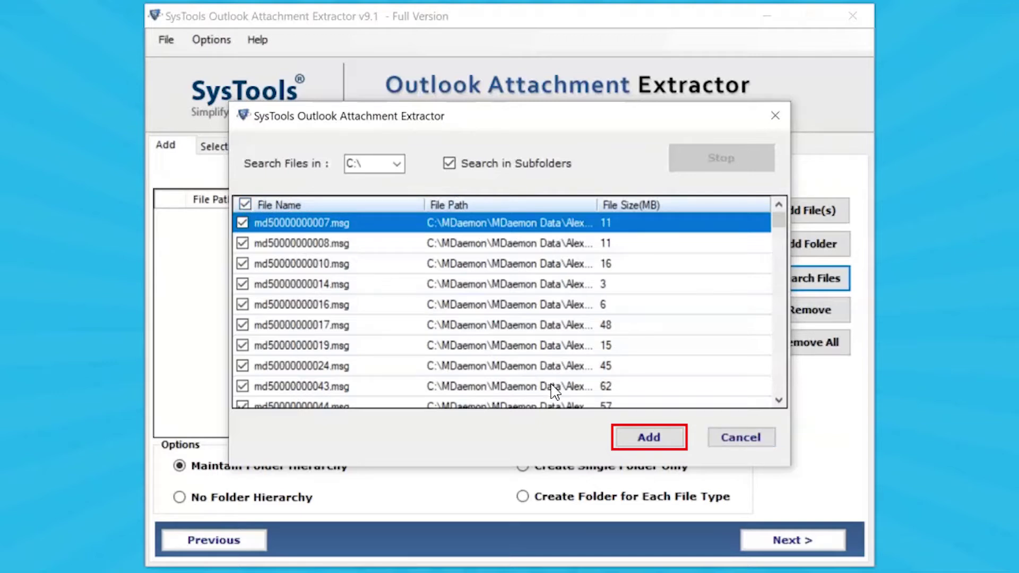
click(641, 448)
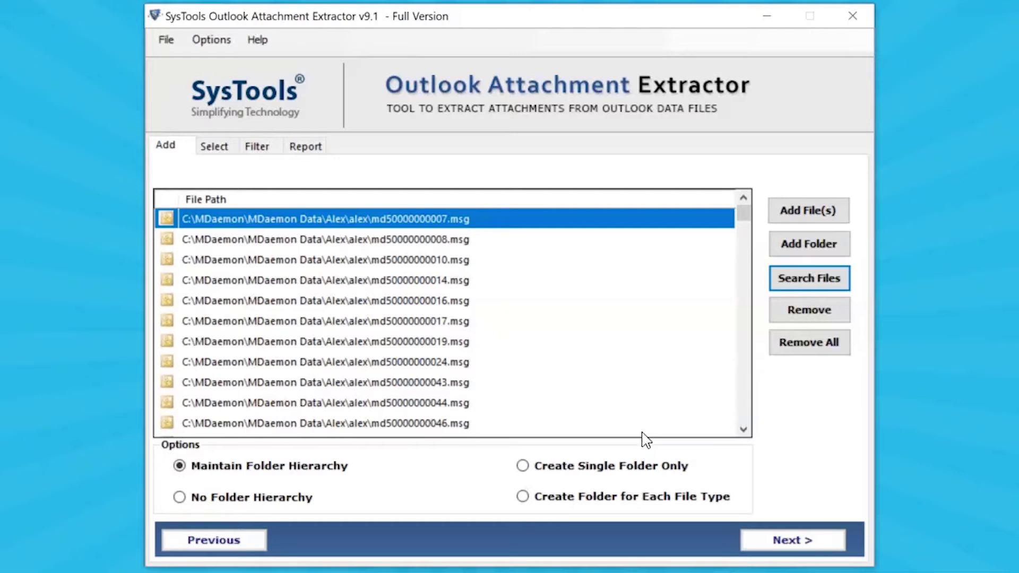
- Remove the top two files from the list, then clear all remaining entries with Remove All
click(808, 318)
click(809, 318)
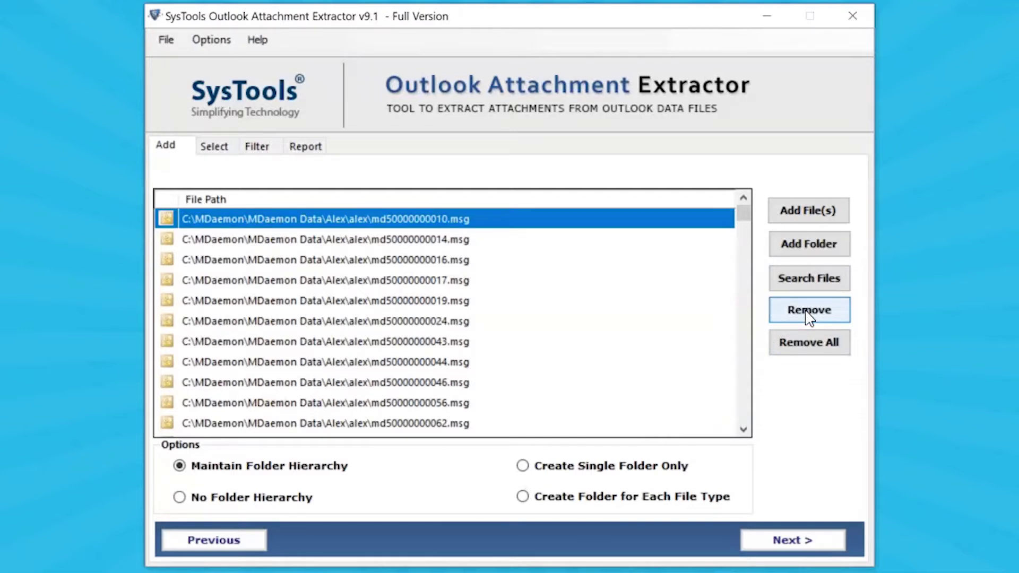
click(809, 348)
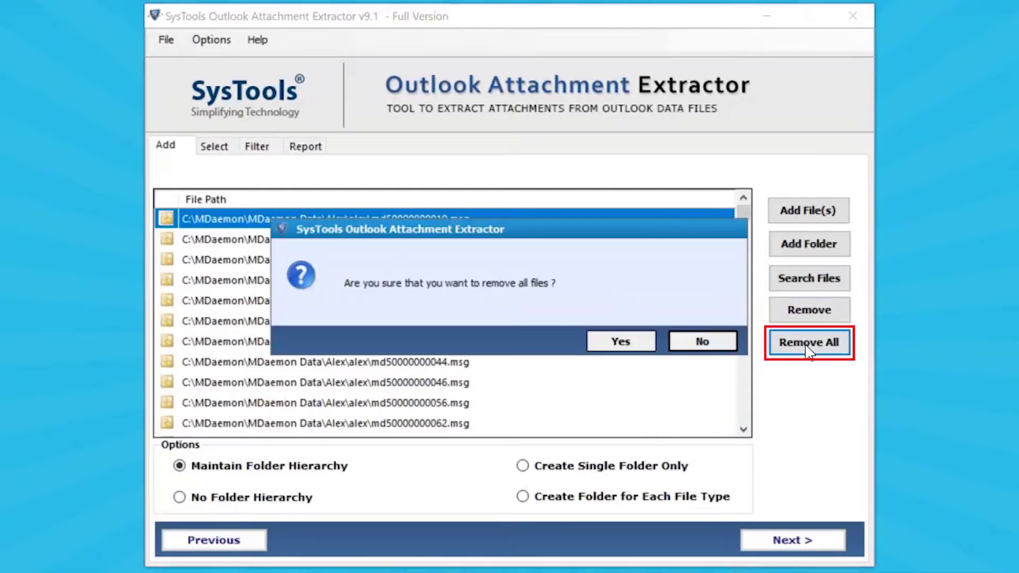
click(615, 343)
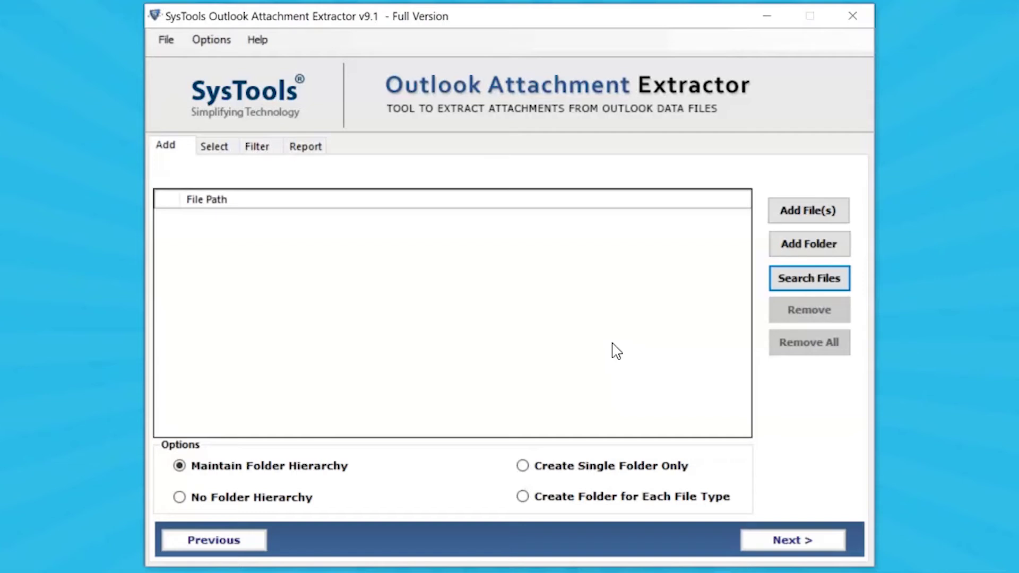
- Re-add the Desktop's MSG Files folder to the File Path list
click(807, 248)
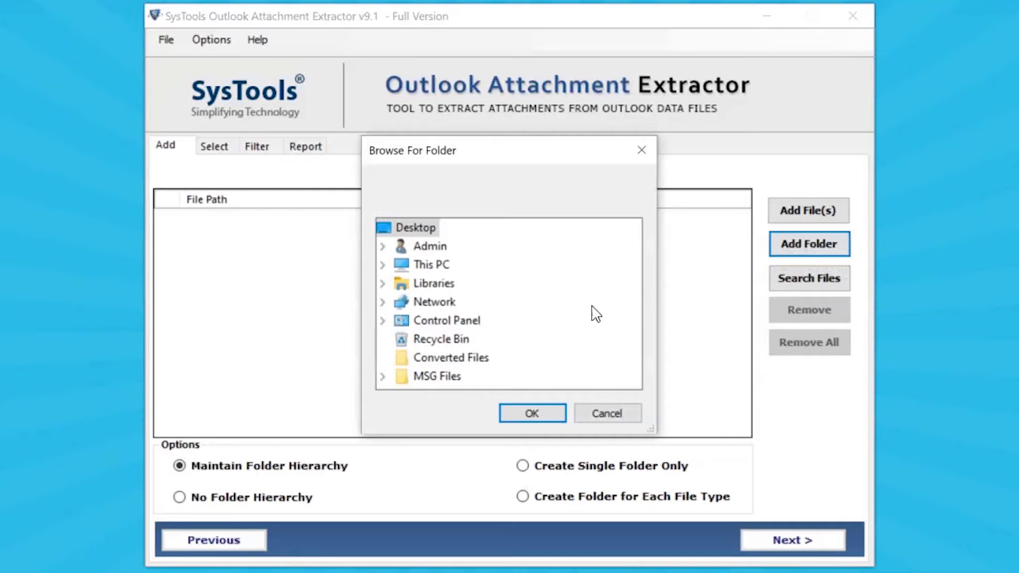
click(427, 380)
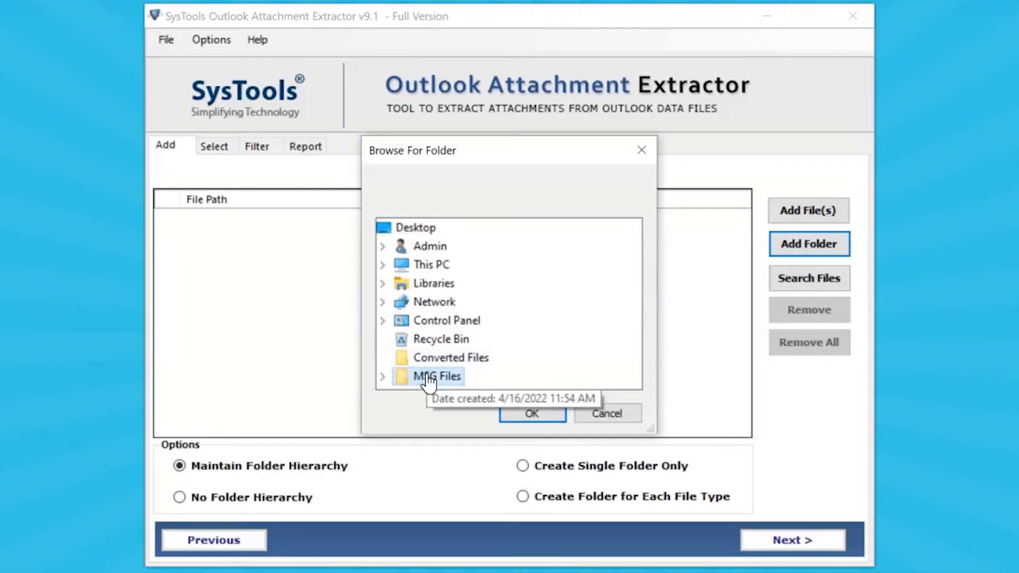
click(534, 413)
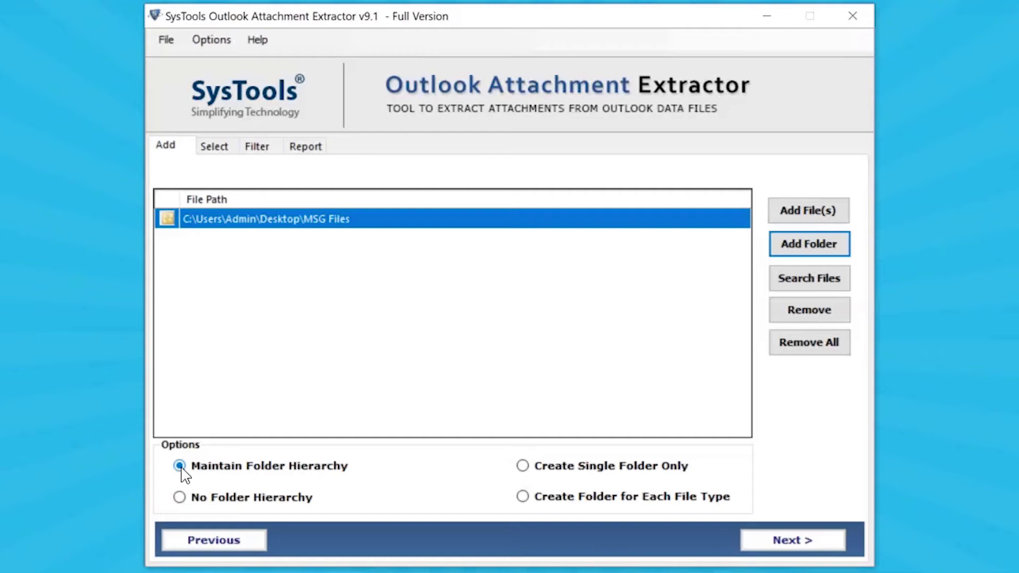
- Try the hierarchy and single-folder options, settle on Create Folder for Each File Type, and continue
click(180, 497)
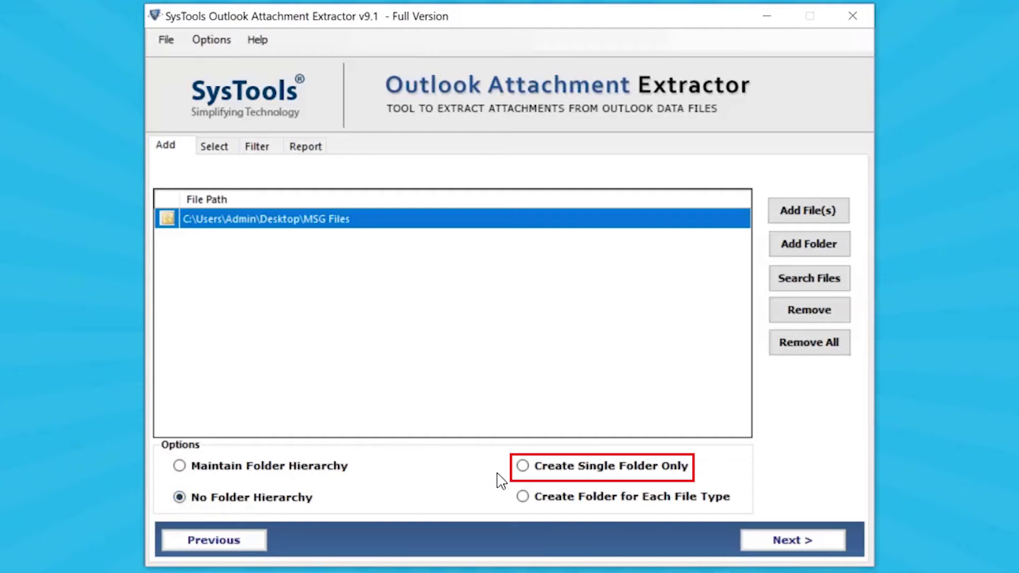
click(523, 467)
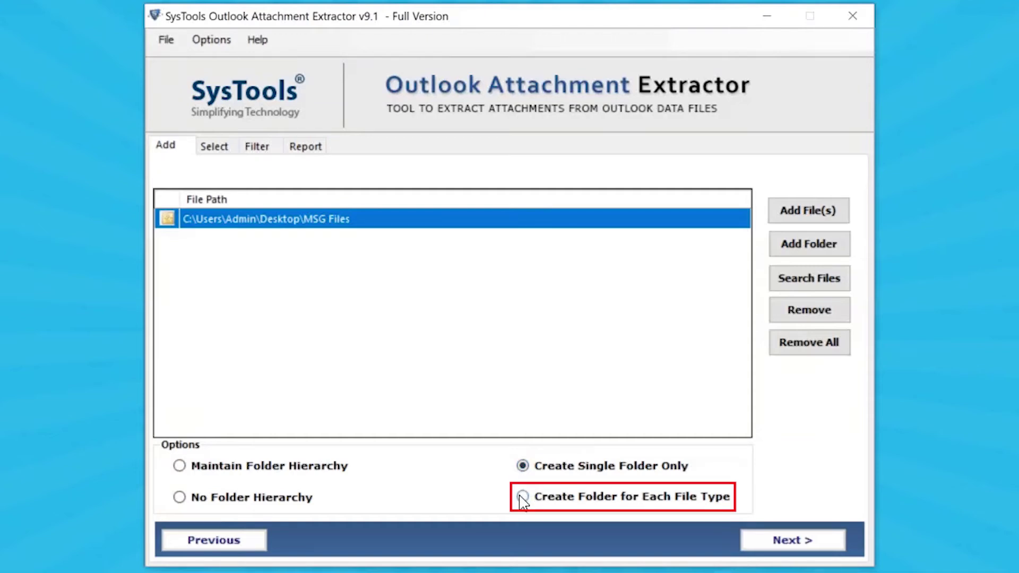
click(523, 498)
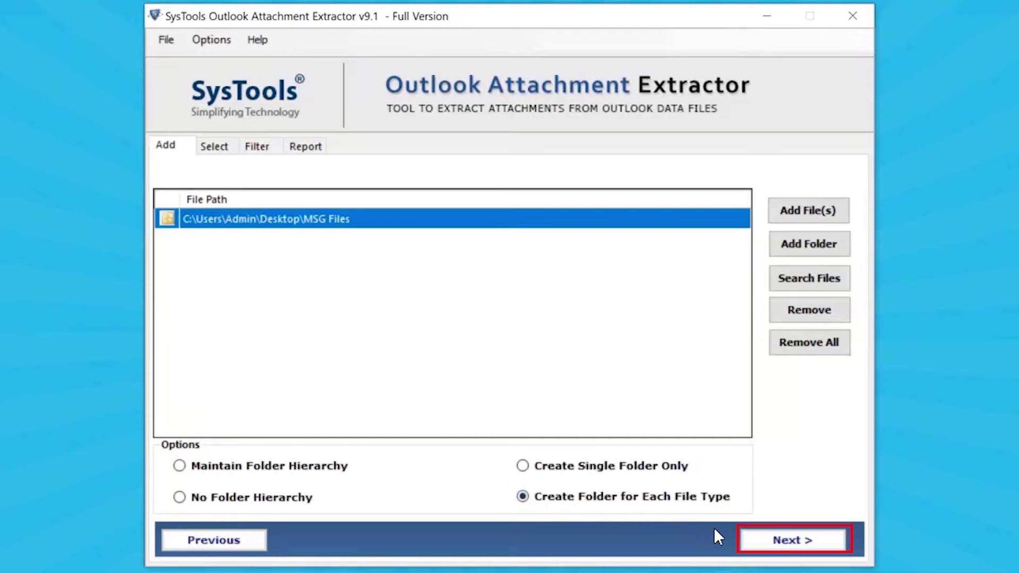
click(781, 540)
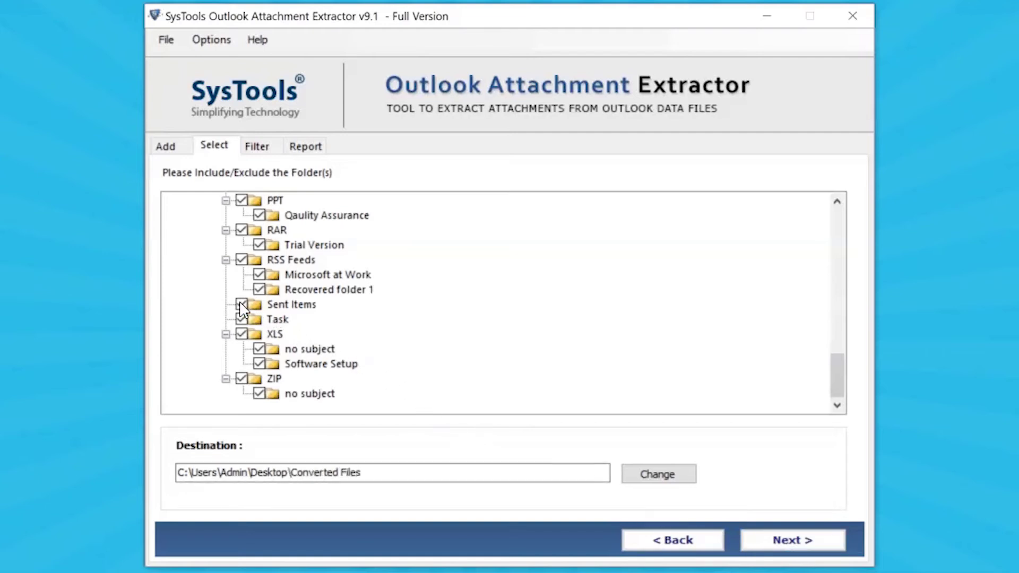
- Set the destination to the Desktop's Converted Files folder and proceed to the Filter step
click(241, 304)
click(667, 476)
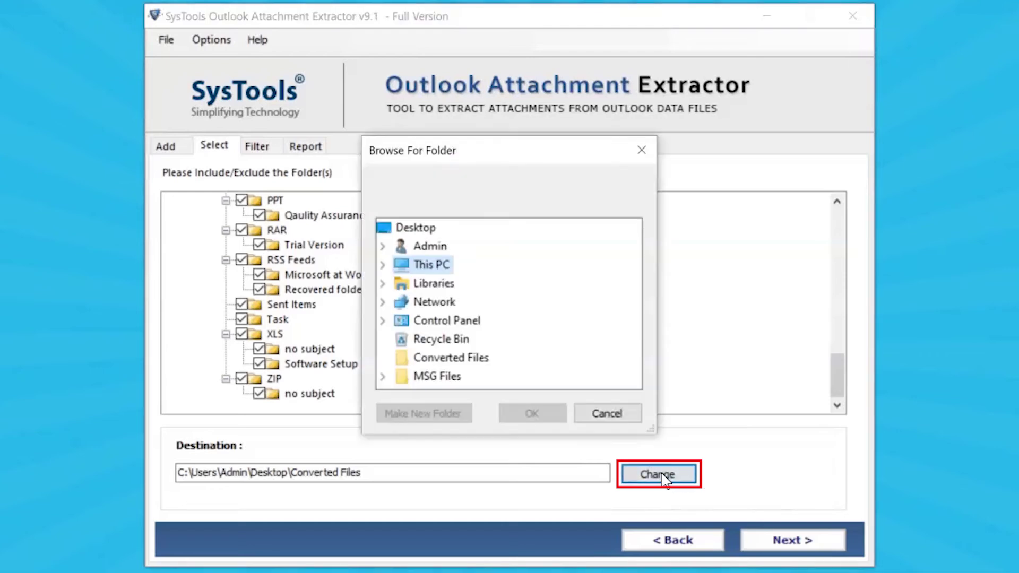
click(455, 359)
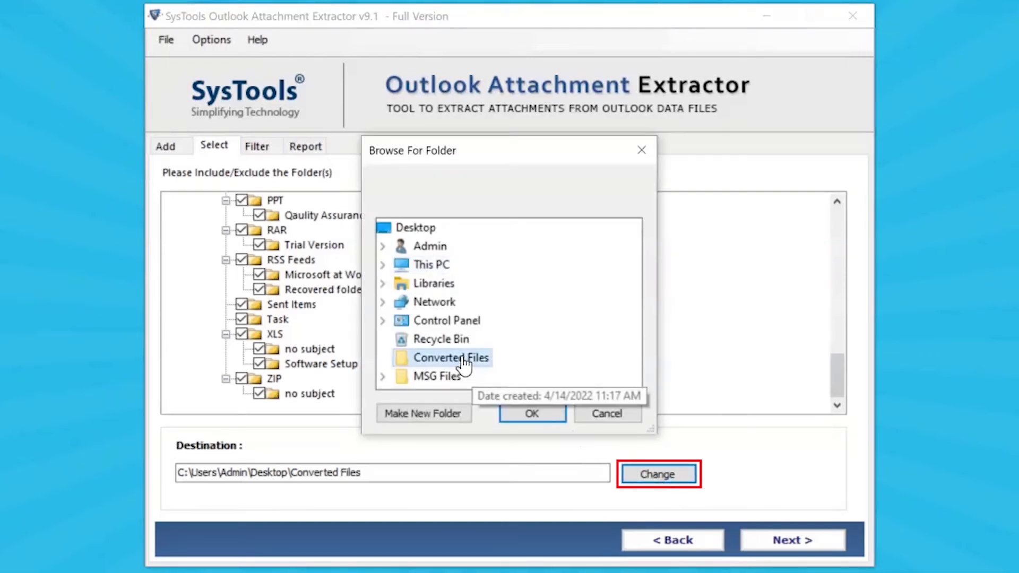
click(533, 415)
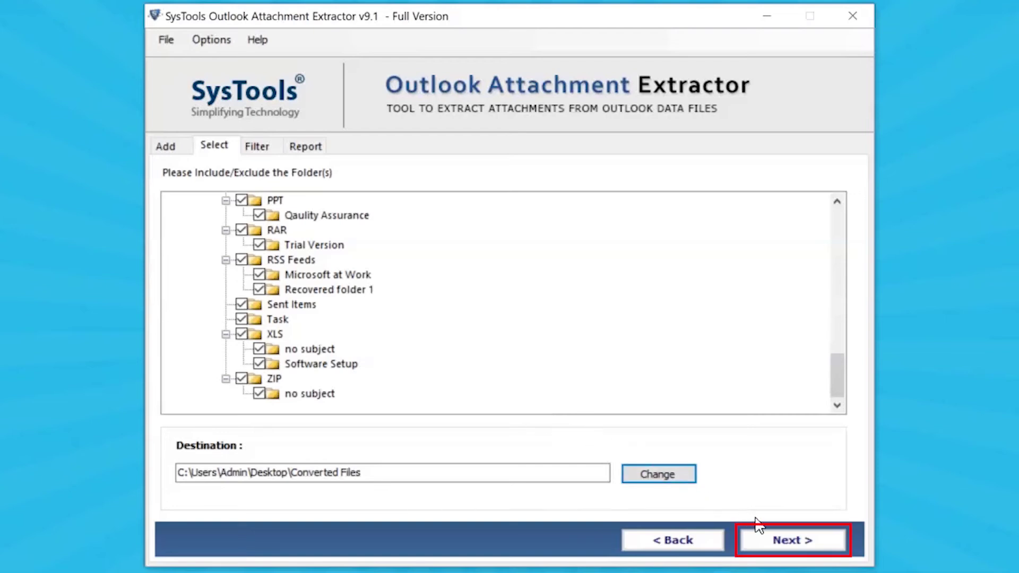
click(800, 541)
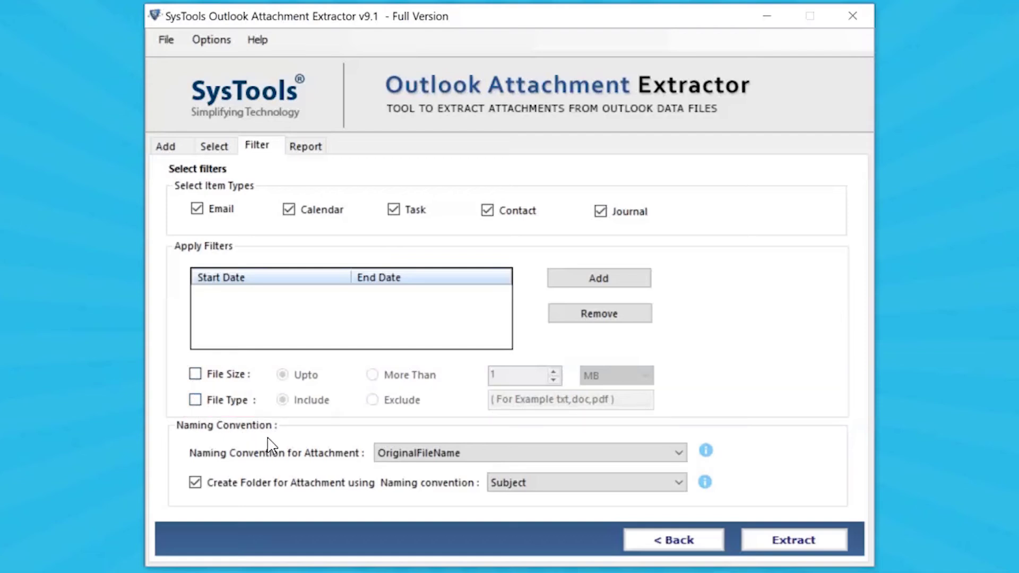
click(477, 457)
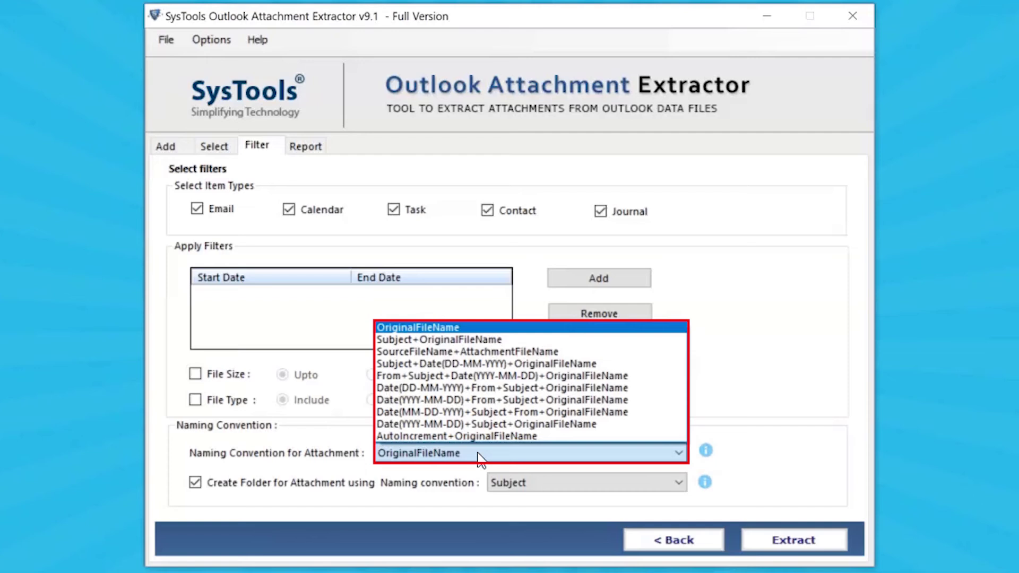
click(479, 454)
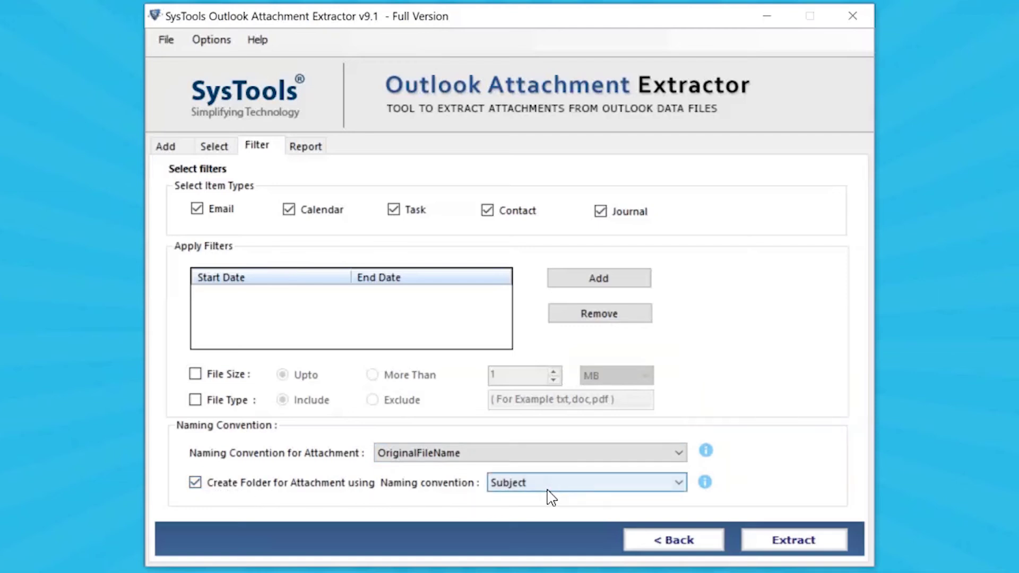
click(566, 487)
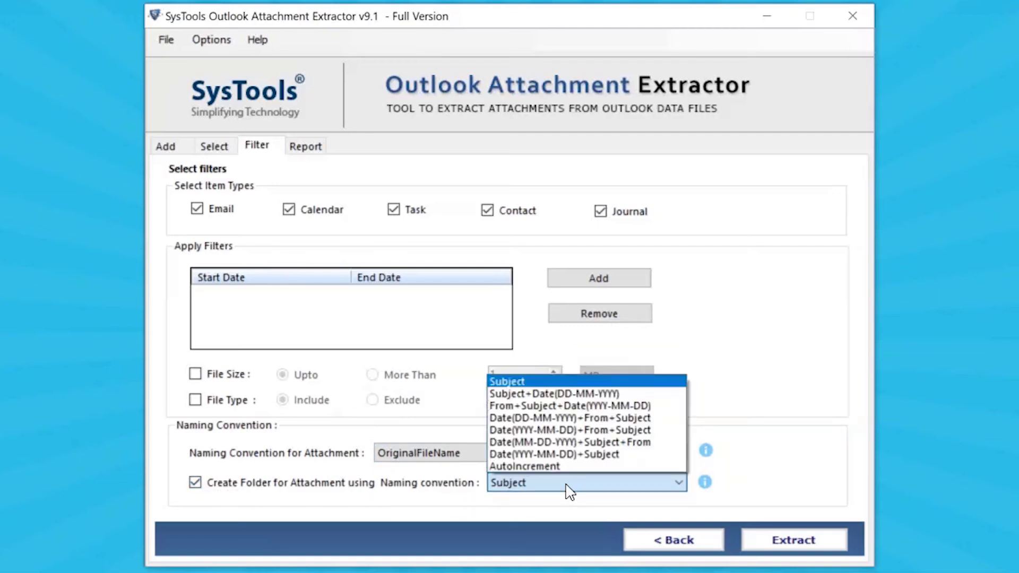
click(569, 491)
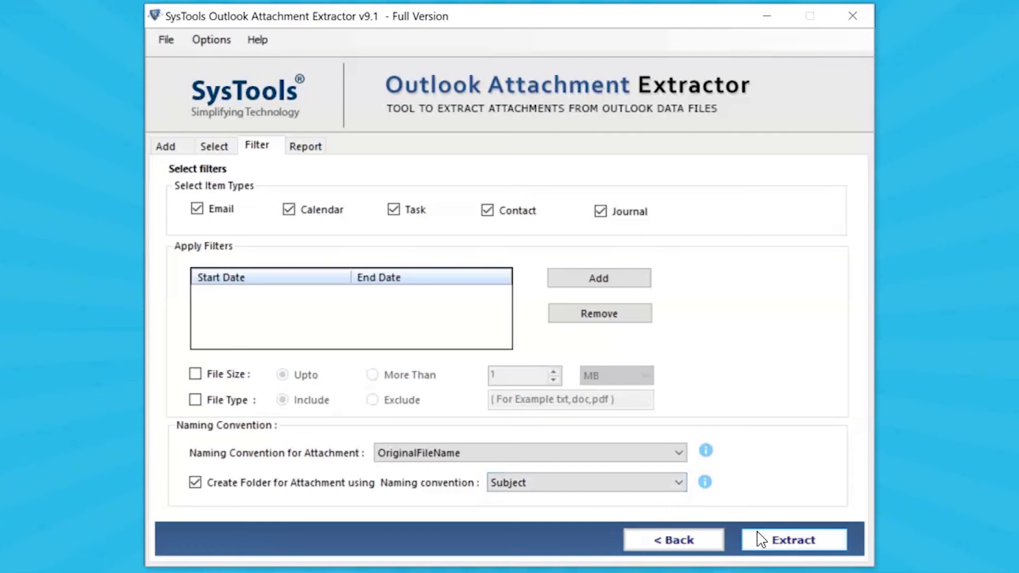
- Run and stop the extraction, dismiss the success message, and open the Converted Files output folder
click(804, 541)
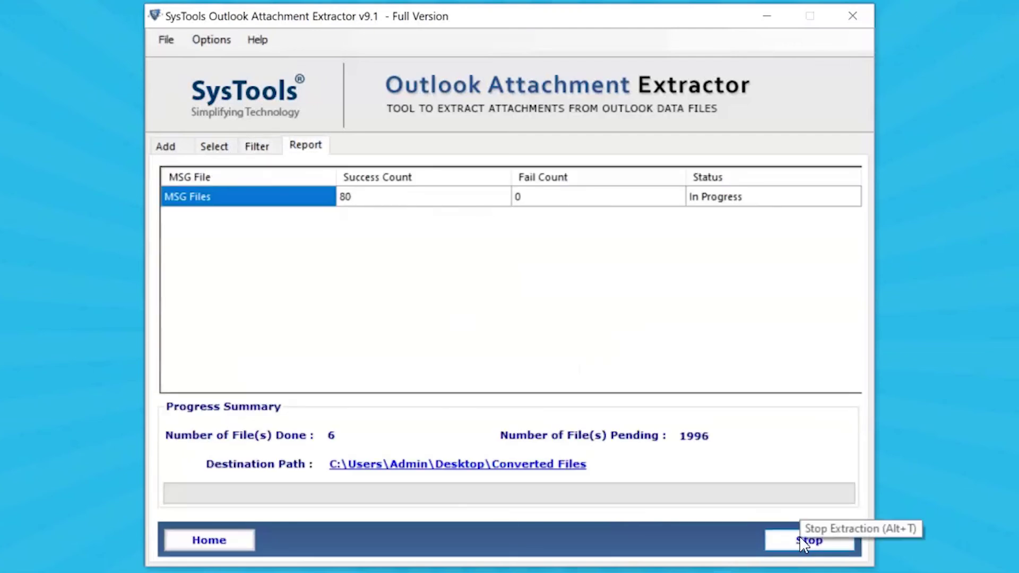
click(804, 541)
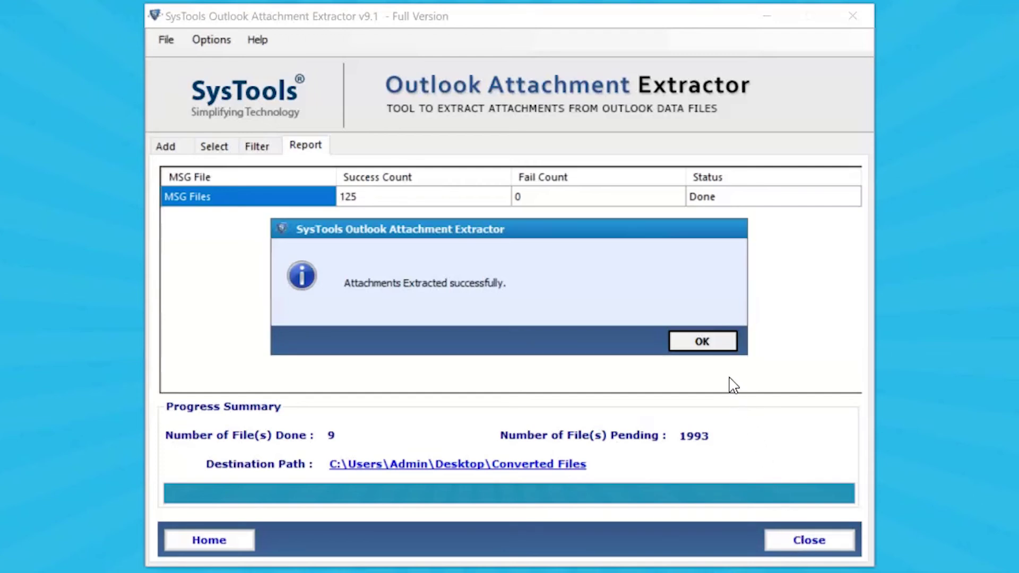
click(702, 342)
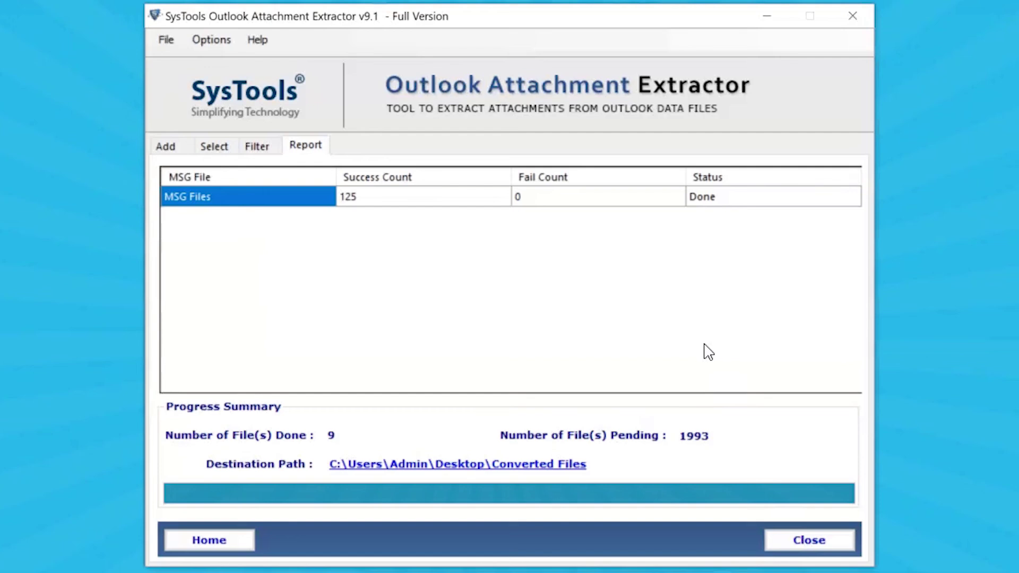
click(536, 466)
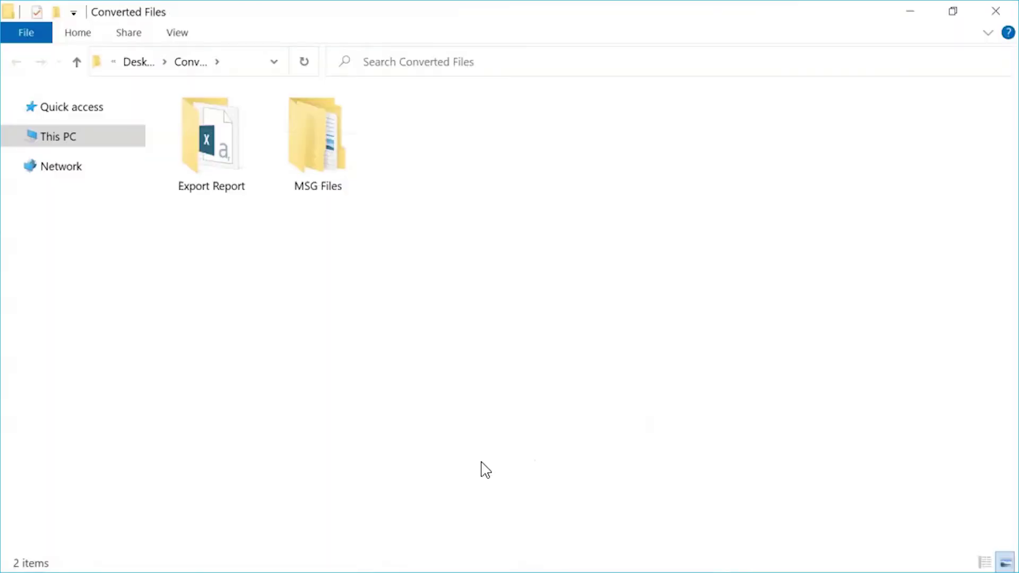